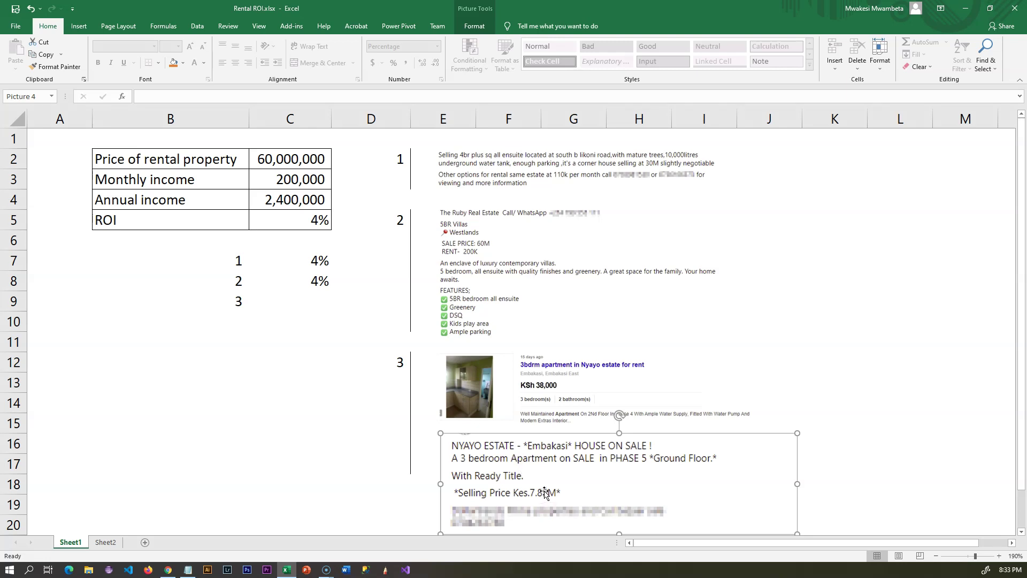
Step: Calculate the third property's ROI with =C4/C2 in C5 and record 6% for it in C9
{"action": "left_click", "coordinate": [546, 389]}
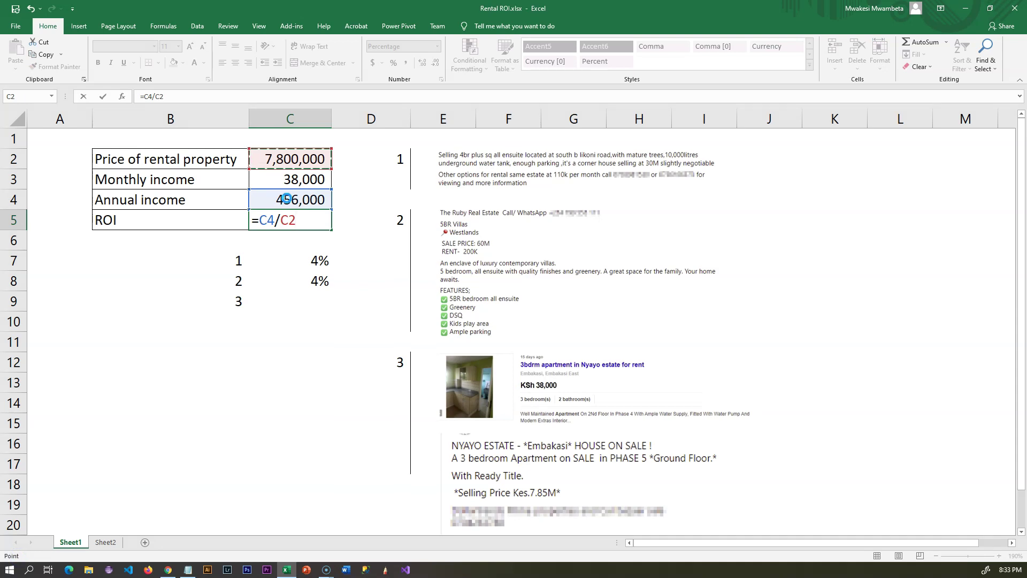
{"action": "key", "text": "Return"}
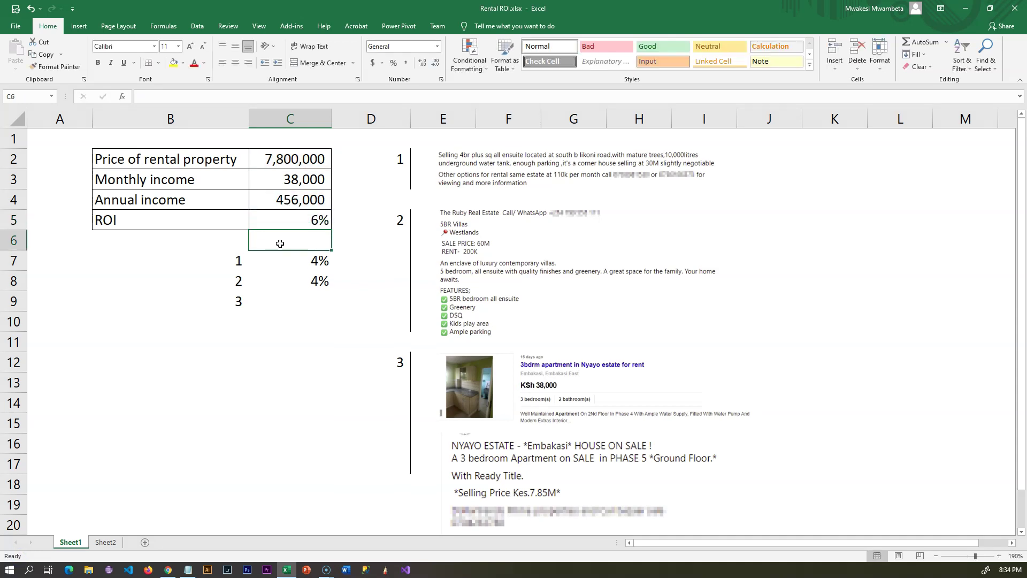
{"action": "left_click", "coordinate": [301, 304]}
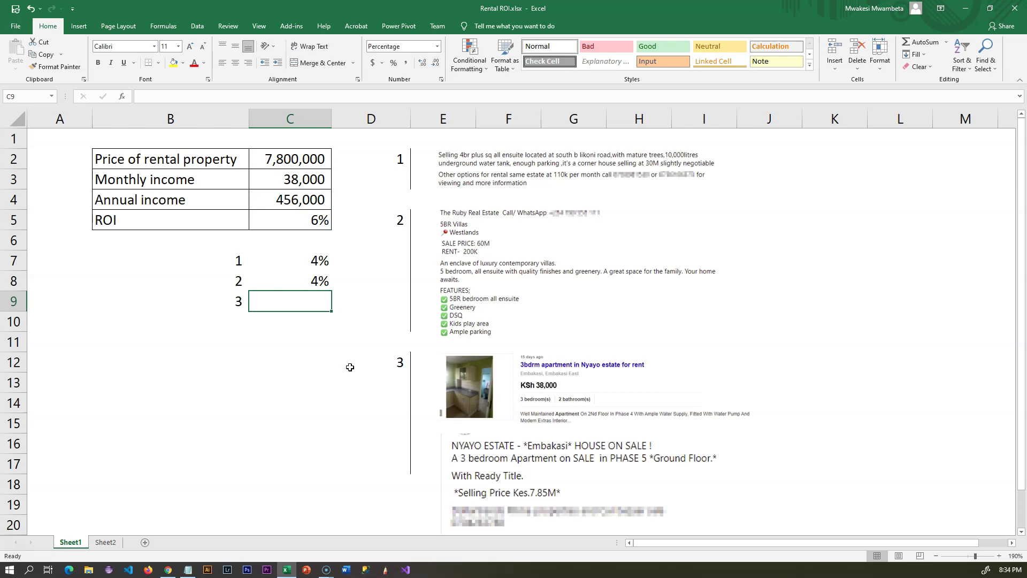
{"action": "type", "text": "6%"}
{"action": "key", "text": "Return"}
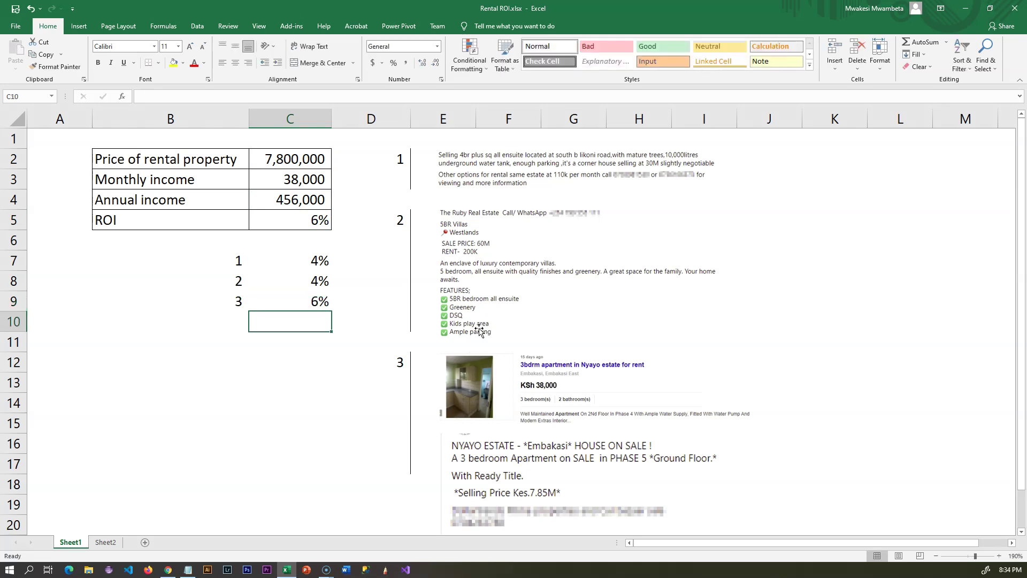
Step: Review the sale price and rent details in the three property listings alongside the recorded ROI of property 3
{"action": "left_click", "coordinate": [480, 331]}
{"action": "left_click", "coordinate": [483, 182]}
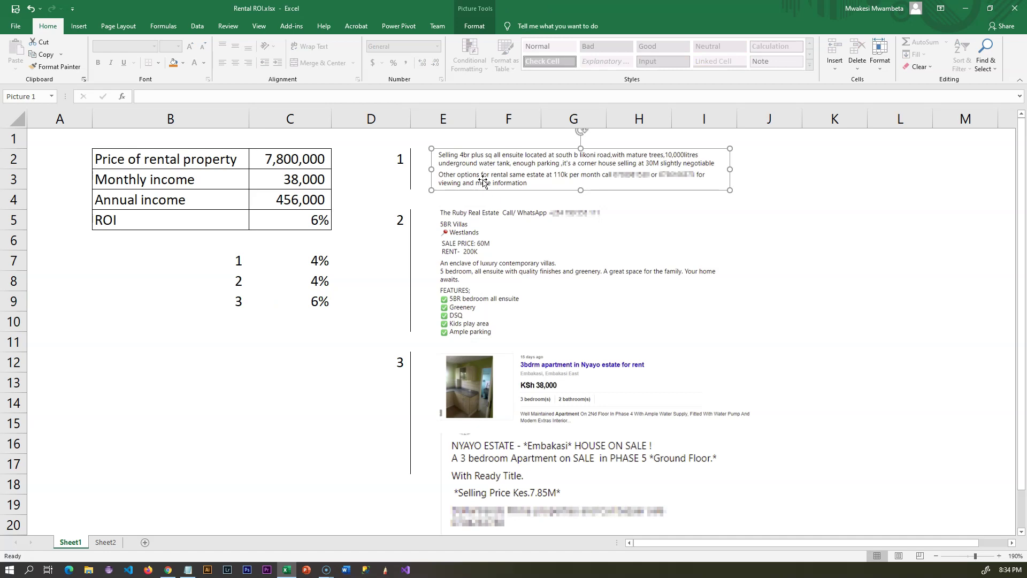
{"action": "left_click", "coordinate": [473, 262]}
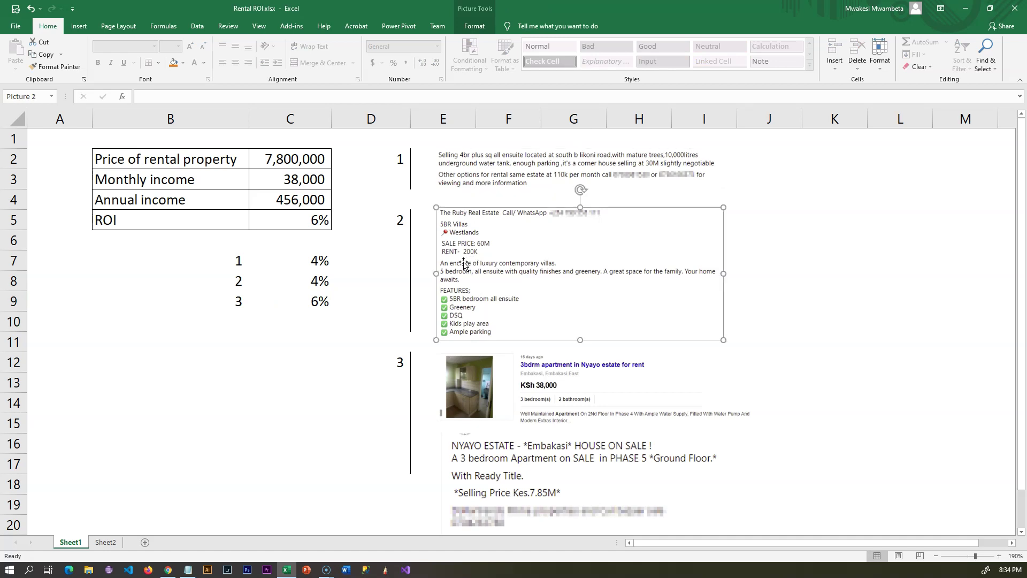
{"action": "left_click", "coordinate": [533, 461]}
{"action": "left_click", "coordinate": [547, 398]}
{"action": "left_click", "coordinate": [537, 459]}
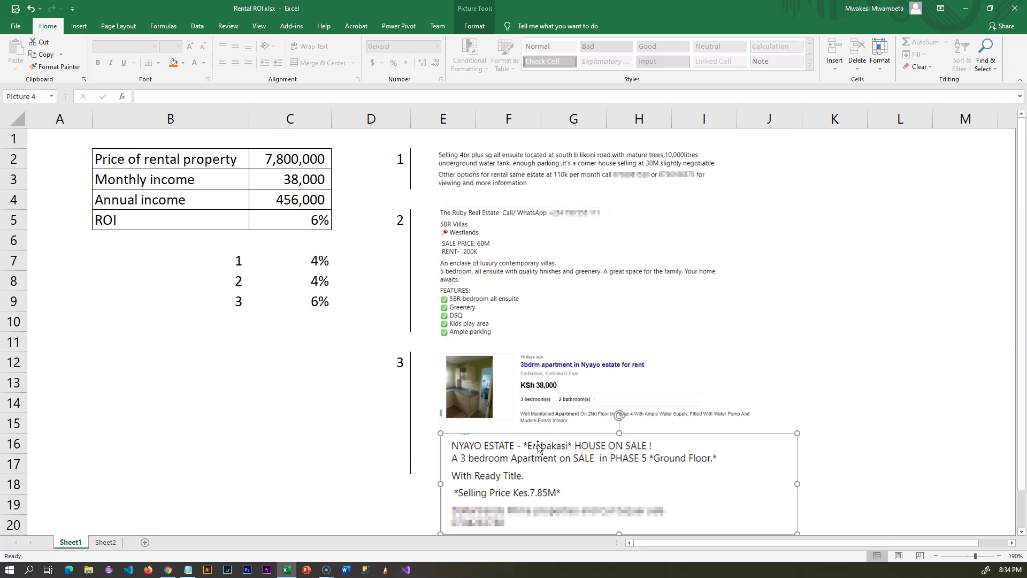
{"action": "left_click", "coordinate": [543, 401]}
{"action": "left_click", "coordinate": [554, 462]}
{"action": "key", "text": "alt+Tab"}
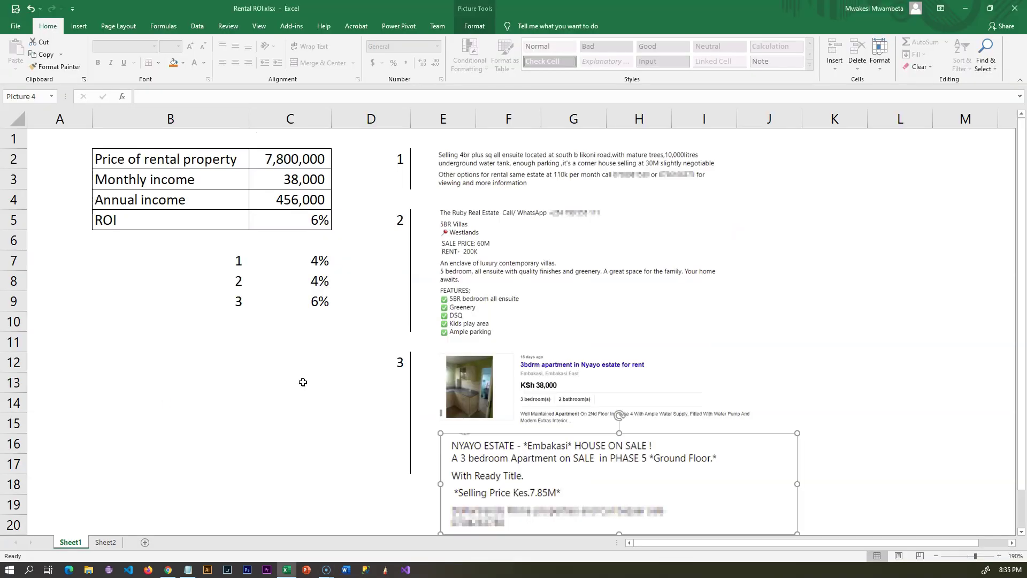
{"action": "key", "text": "alt+Tab"}
{"action": "left_click", "coordinate": [310, 307]}
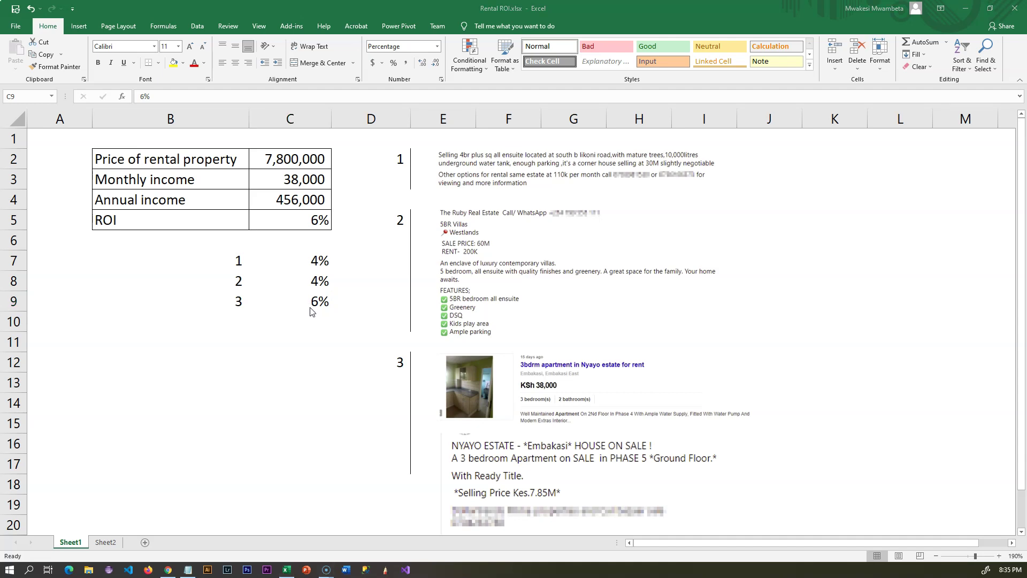
Step: In the Chrome compound interest calculator, calculate the growth of a 7800000 deposit at 9% yearly over 2 years, compounded monthly
{"action": "type", "text": "7800000"}
{"action": "left_click", "coordinate": [179, 173]}
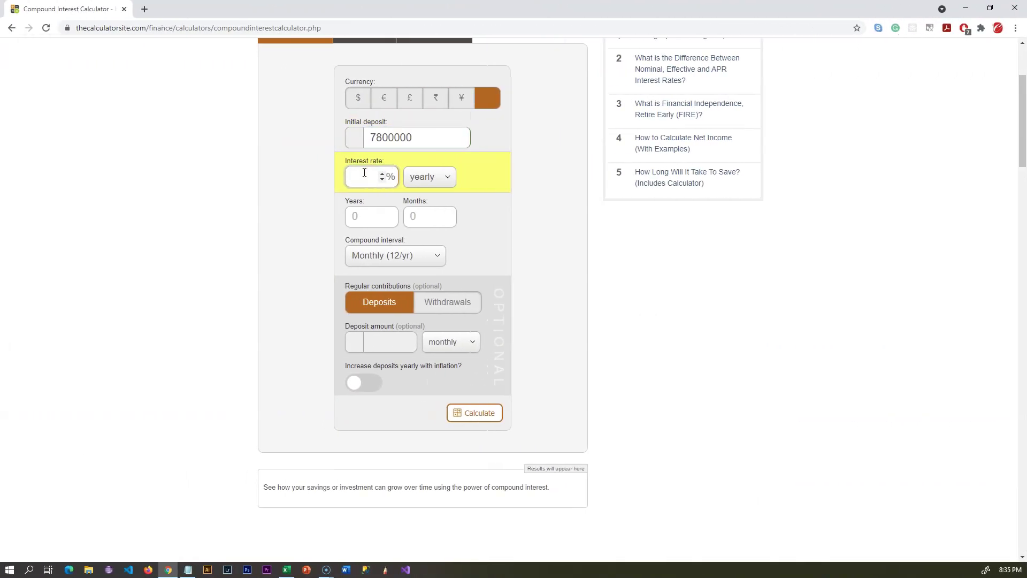
{"action": "type", "text": "9"}
{"action": "left_click", "coordinate": [370, 216]}
{"action": "type", "text": "2"}
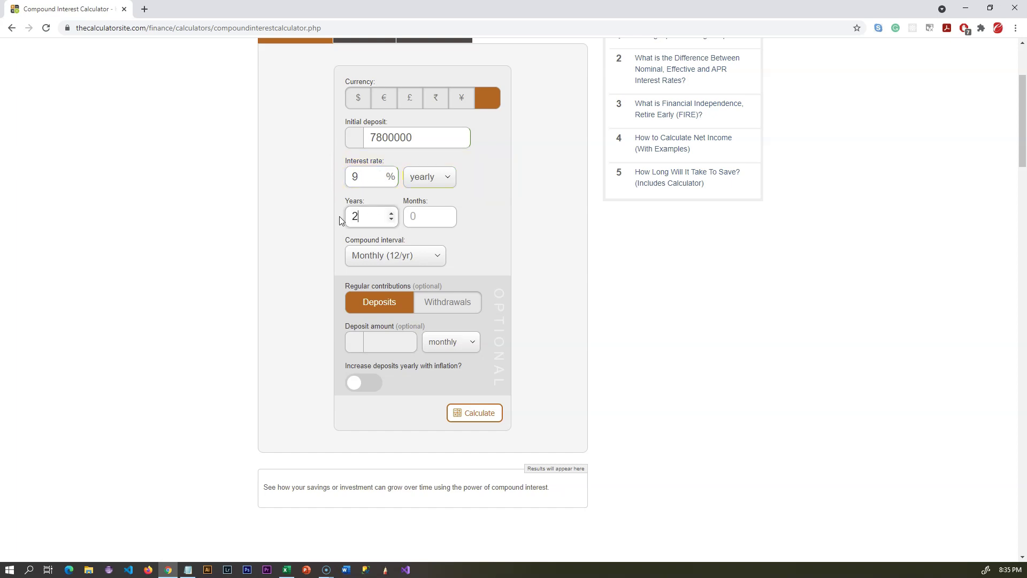
{"action": "left_click", "coordinate": [407, 258]}
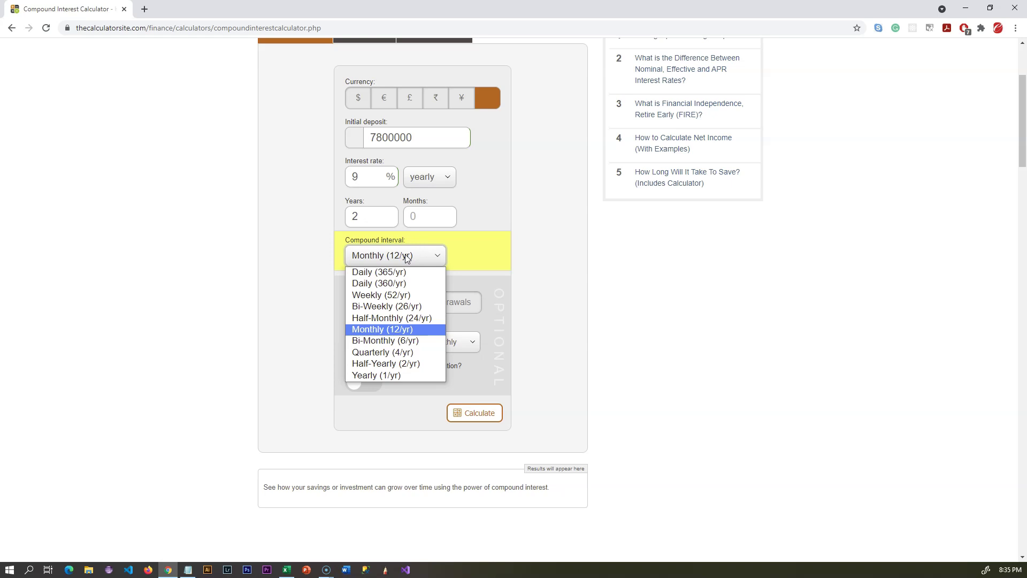
{"action": "left_click", "coordinate": [561, 291]}
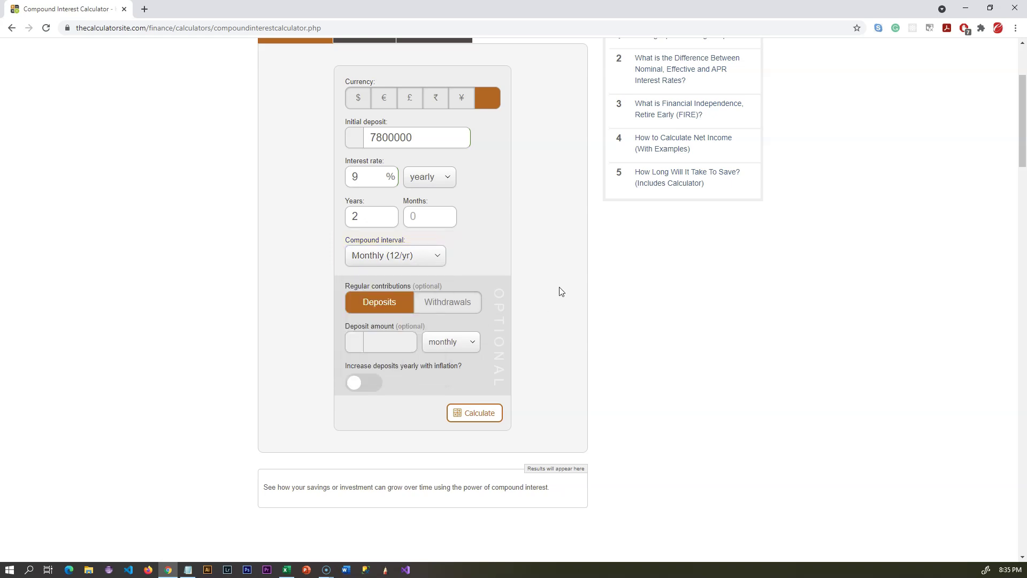
{"action": "left_click", "coordinate": [473, 418]}
Step: Examine the initial balance and the first month's interest in the calculation projection
{"action": "left_click_drag", "start_coordinate": [431, 102], "coordinate": [522, 112]}
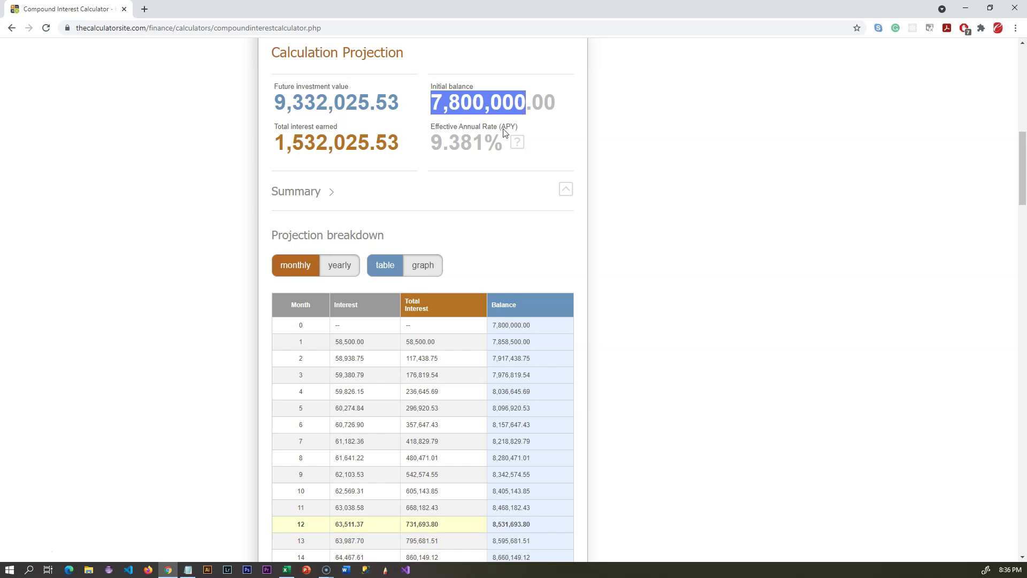
{"action": "scroll", "coordinate": [504, 133], "scroll_direction": "down", "scroll_amount": 3}
{"action": "left_click_drag", "start_coordinate": [356, 182], "coordinate": [335, 181]}
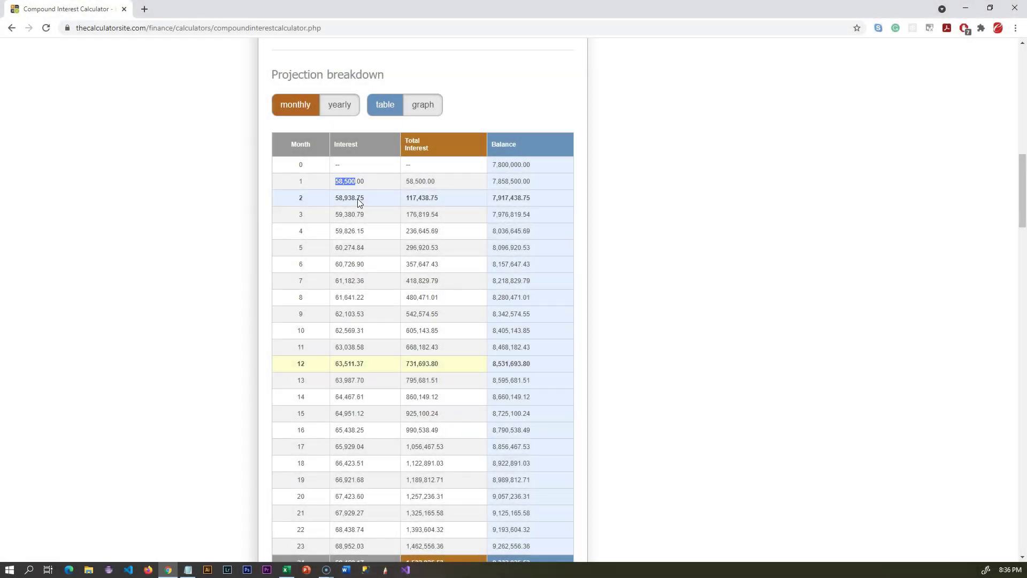
Step: Switch to the Excel workbook, compare the rental's monthly income with its listings, and enter 58500 in C11
{"action": "key", "text": "alt+Tab"}
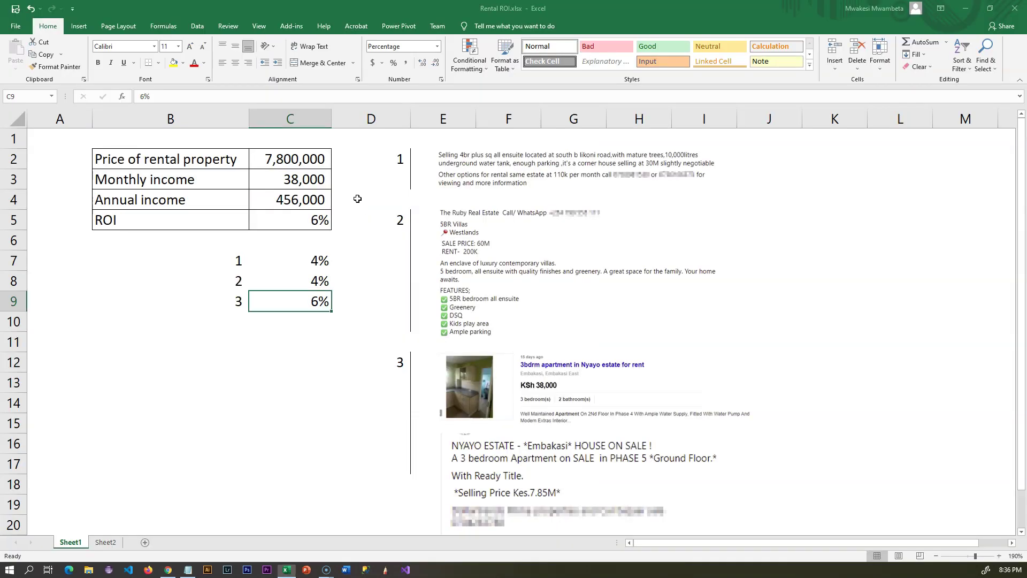
{"action": "left_click", "coordinate": [304, 180]}
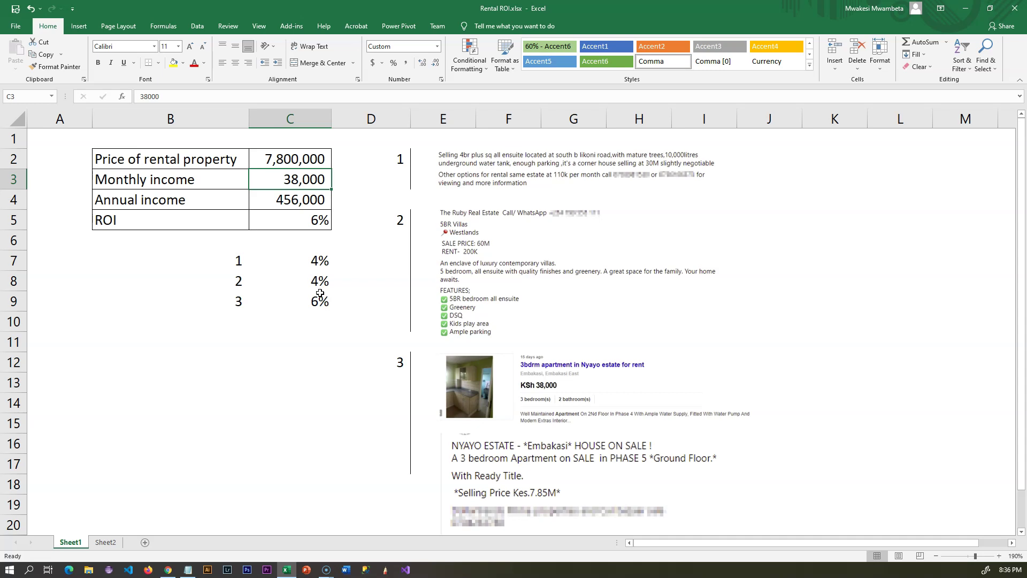
{"action": "left_click", "coordinate": [541, 449]}
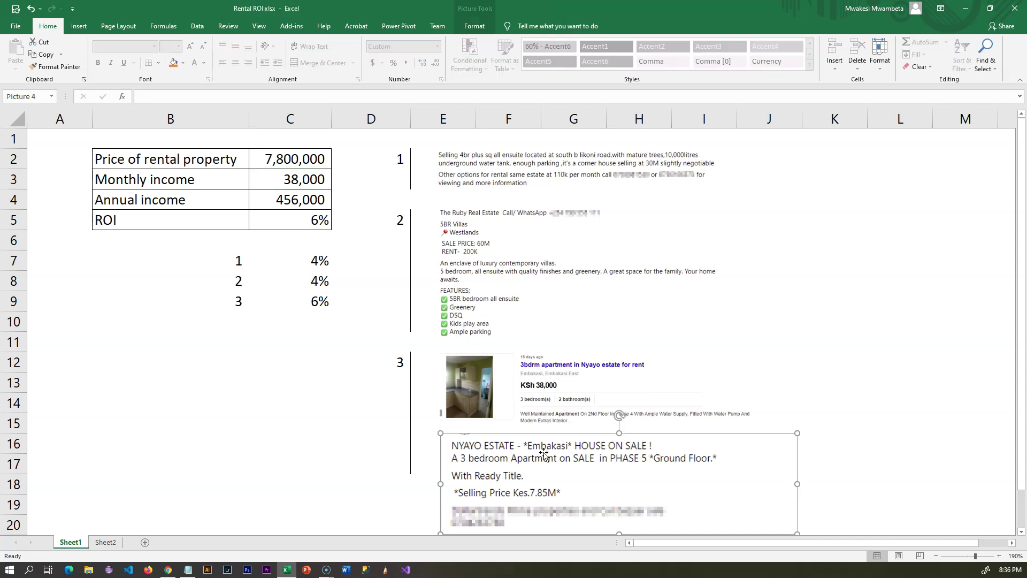
{"action": "left_click", "coordinate": [547, 373]}
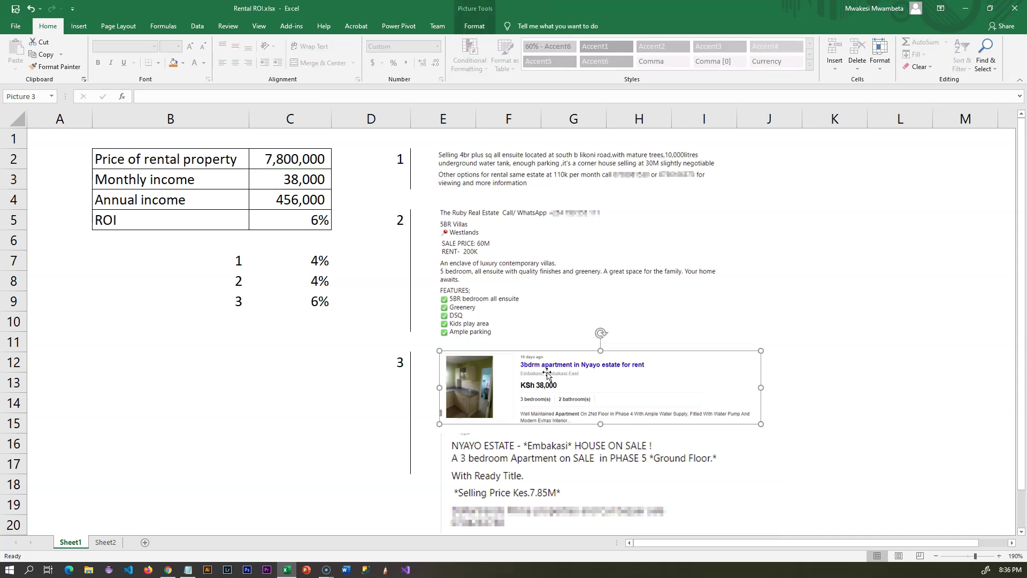
{"action": "left_click", "coordinate": [303, 342]}
{"action": "type", "text": "58500"}
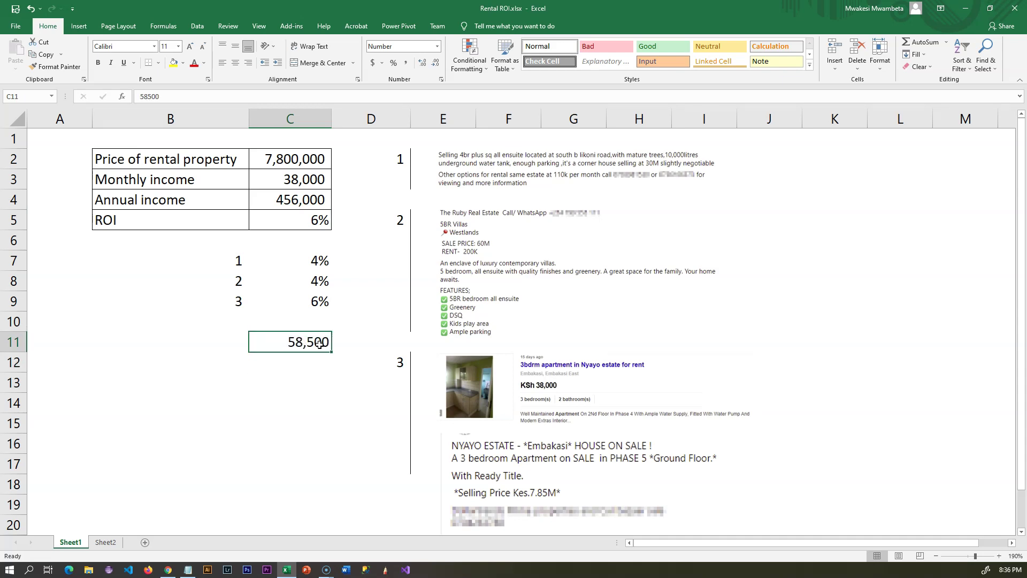
Step: Enter the formula =C11*0.85 in C12 to work out the monthly interest less 15%
{"action": "left_click", "coordinate": [309, 181]}
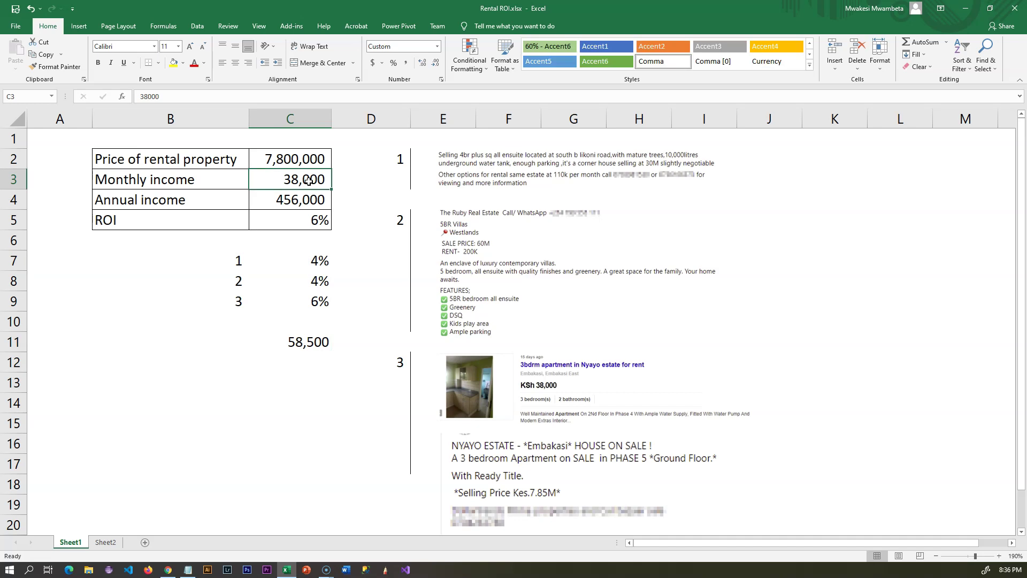
{"action": "left_click", "coordinate": [313, 349]}
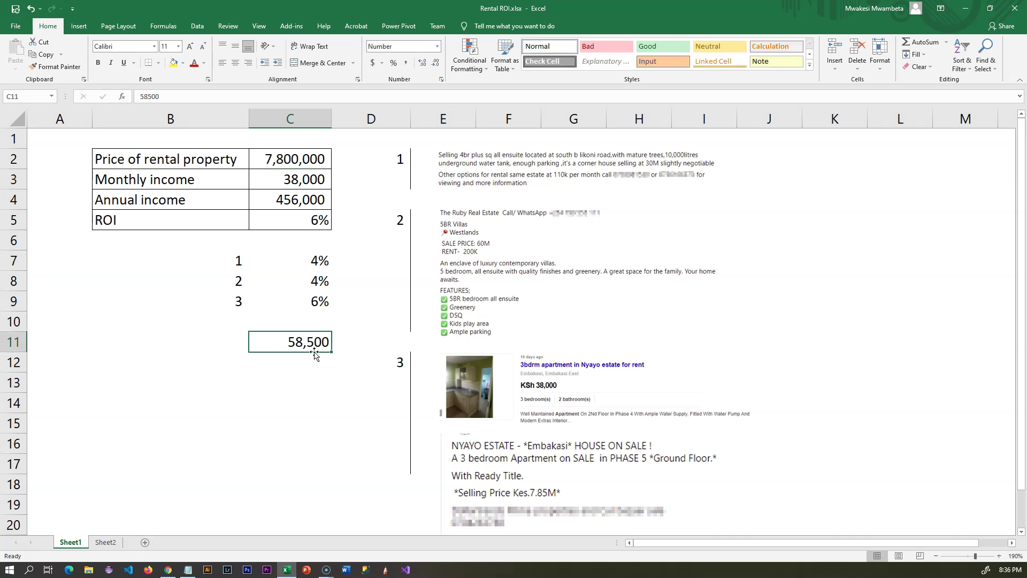
{"action": "left_click", "coordinate": [313, 359]}
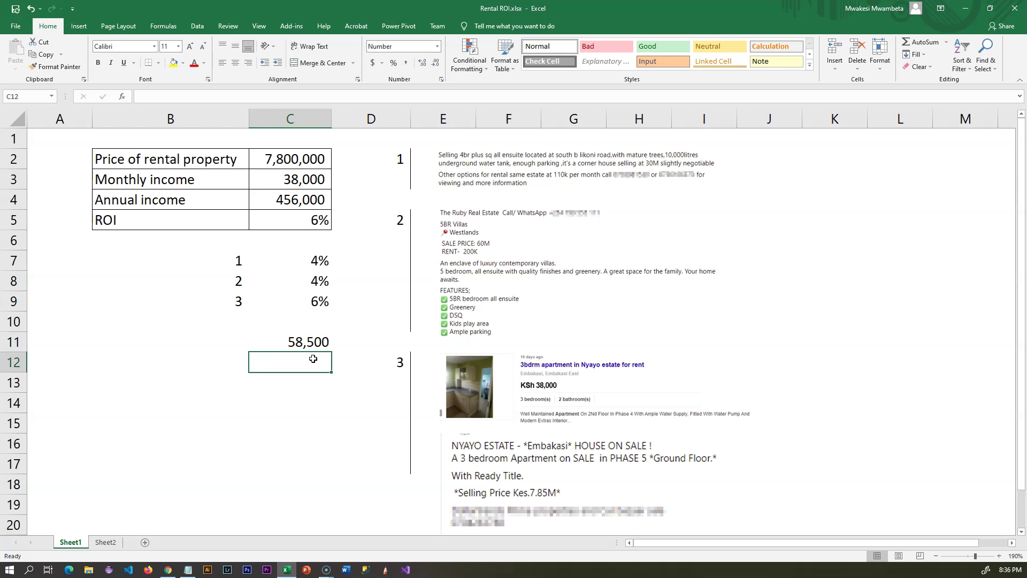
{"action": "type", "text": "="}
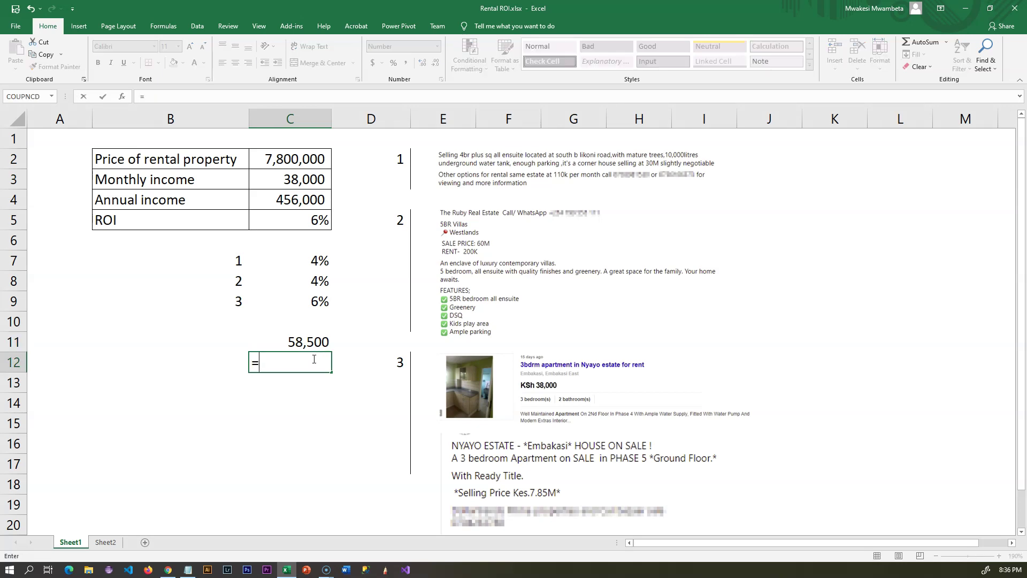
{"action": "key", "text": "Up"}
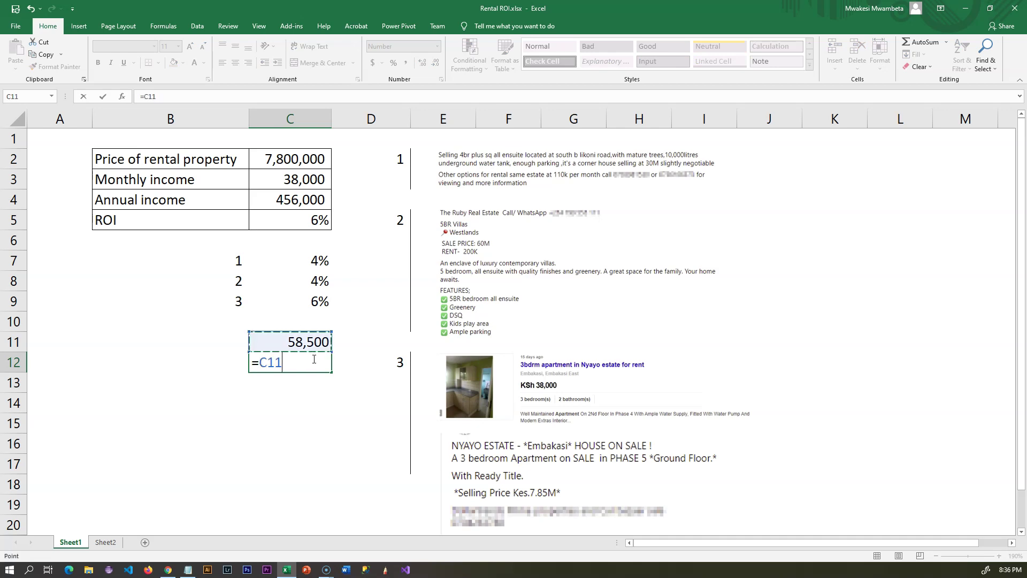
{"action": "type", "text": "*0.85"}
{"action": "left_click", "coordinate": [517, 436]}
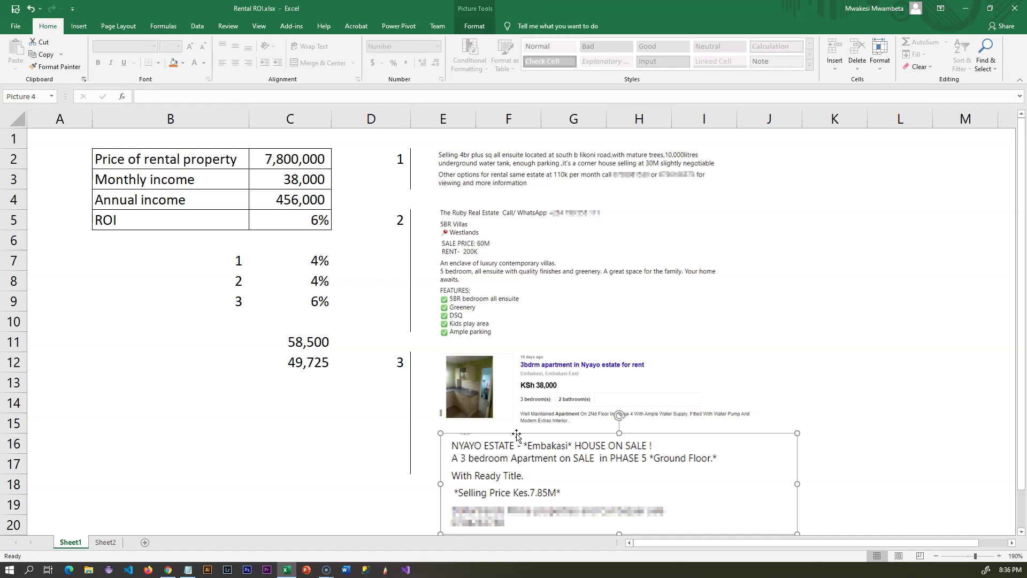
Step: Enter the formula =C12-C3 in C13 to get the difference between the net monthly interest and the rental income
{"action": "left_click", "coordinate": [304, 159]}
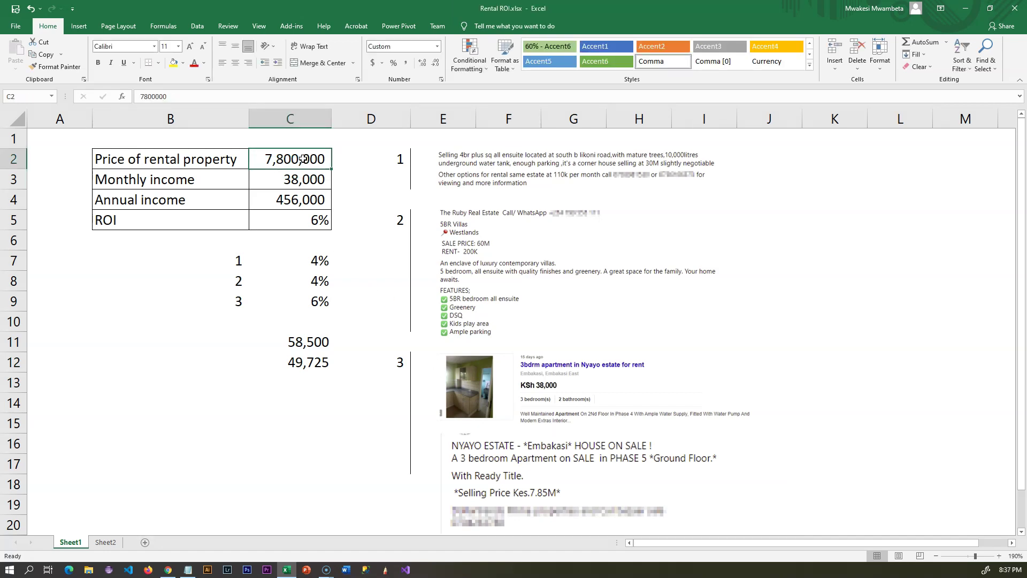
{"action": "left_click", "coordinate": [303, 180]}
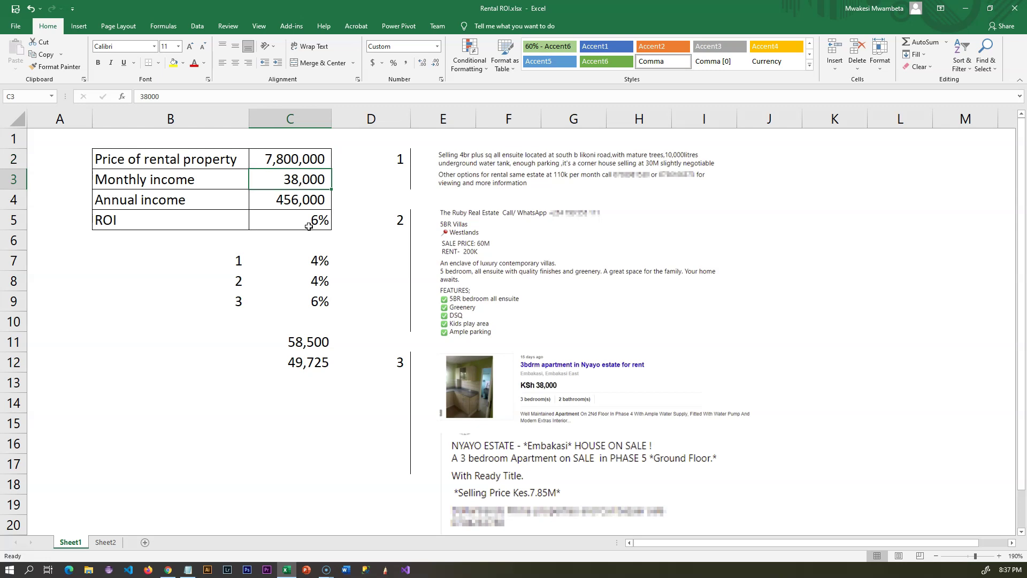
{"action": "left_click", "coordinate": [303, 362]}
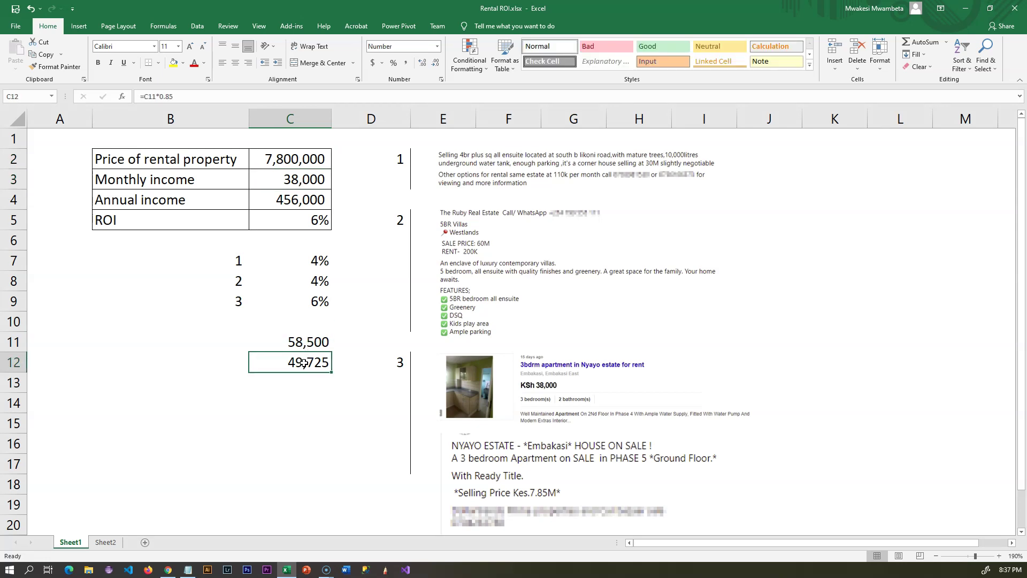
{"action": "left_click", "coordinate": [316, 382]}
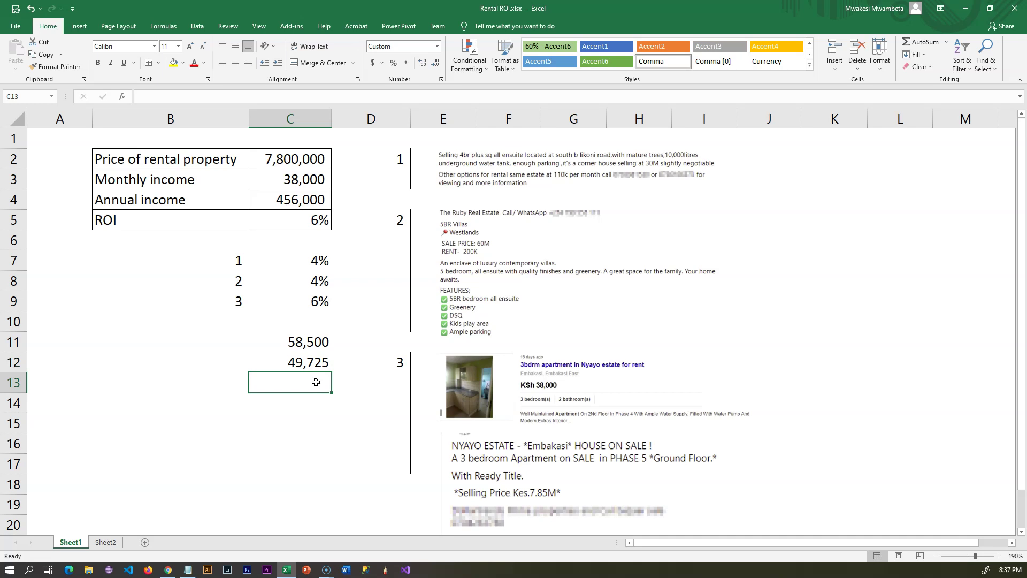
{"action": "type", "text": "=C12-C3"}
{"action": "key", "text": "Return"}
{"action": "left_click", "coordinate": [315, 385]}
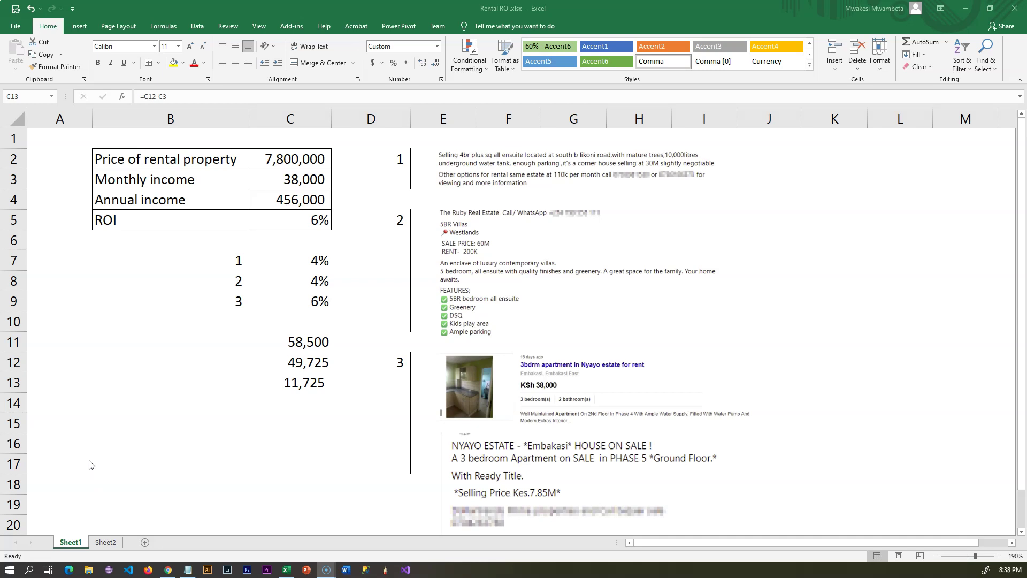
Step: Switch to the compound interest calculator in Chrome and examine the interest for months 1, 12 and 24
{"action": "left_click", "coordinate": [312, 158]}
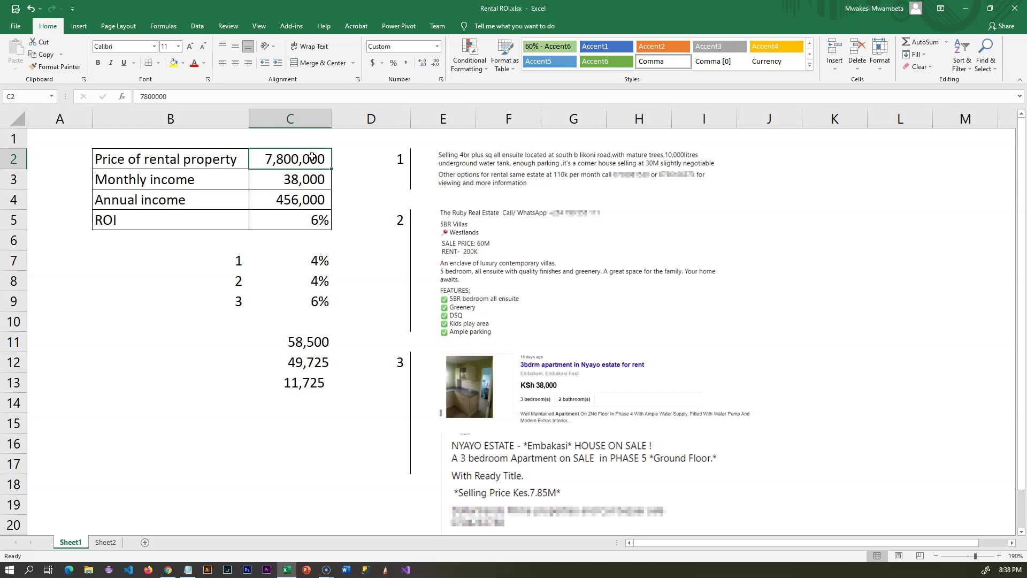
{"action": "key", "text": "alt+Tab"}
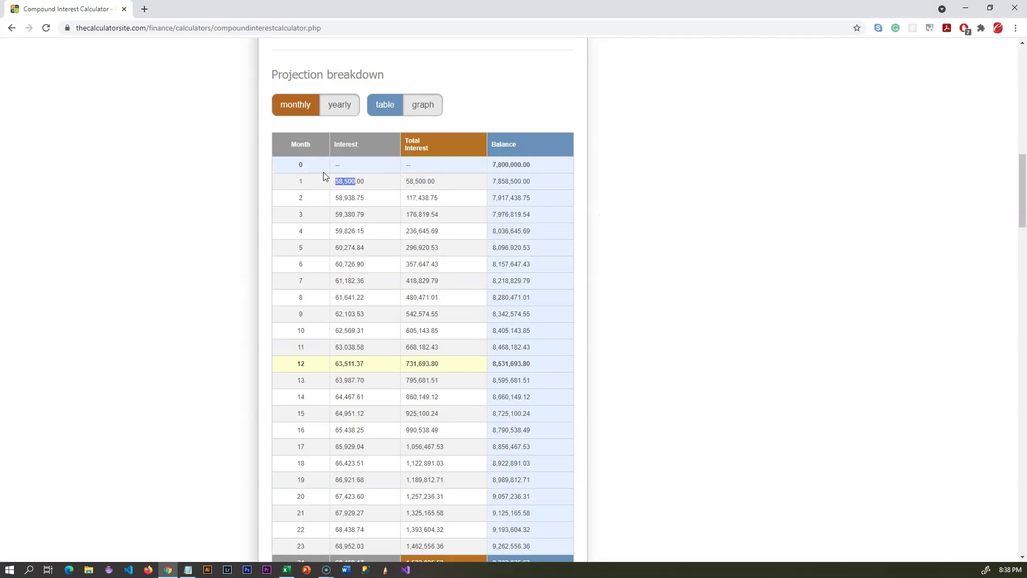
{"action": "left_click_drag", "start_coordinate": [332, 183], "coordinate": [358, 185]}
{"action": "scroll", "coordinate": [343, 203], "scroll_direction": "down", "scroll_amount": 2}
{"action": "scroll", "coordinate": [324, 147], "scroll_direction": "up", "scroll_amount": 1}
{"action": "left_click_drag", "start_coordinate": [335, 310], "coordinate": [358, 313]}
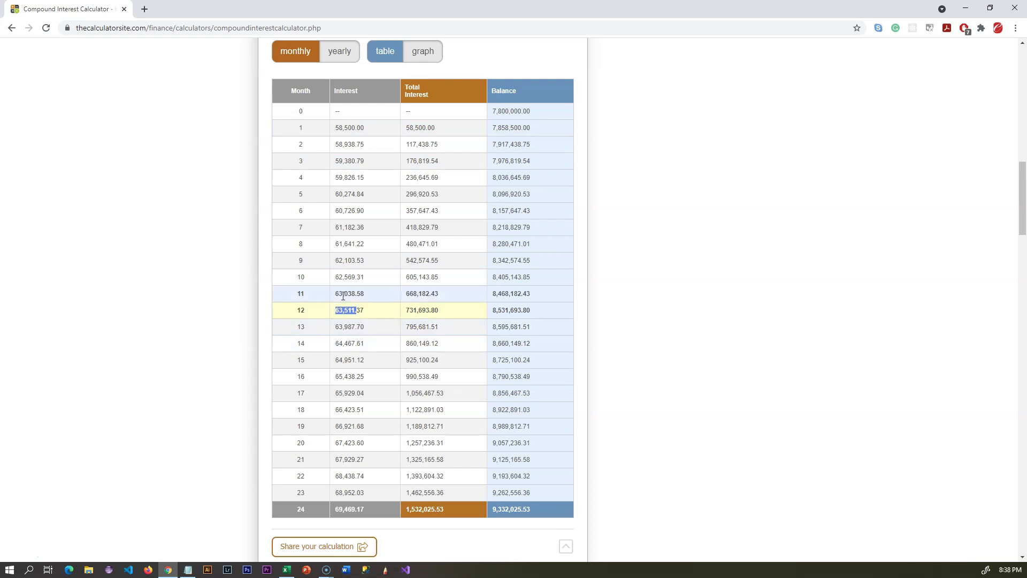
{"action": "left_click_drag", "start_coordinate": [335, 509], "coordinate": [355, 510]}
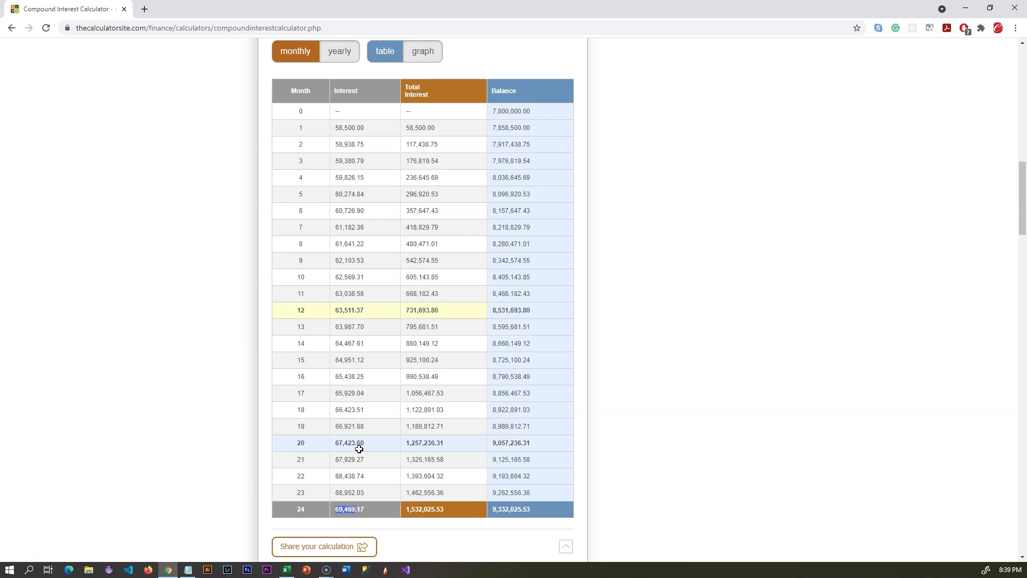
Step: Check the rental figures in Excel, return to the Chrome calculator, and examine the projection's future investment value
{"action": "key", "text": "alt+Tab"}
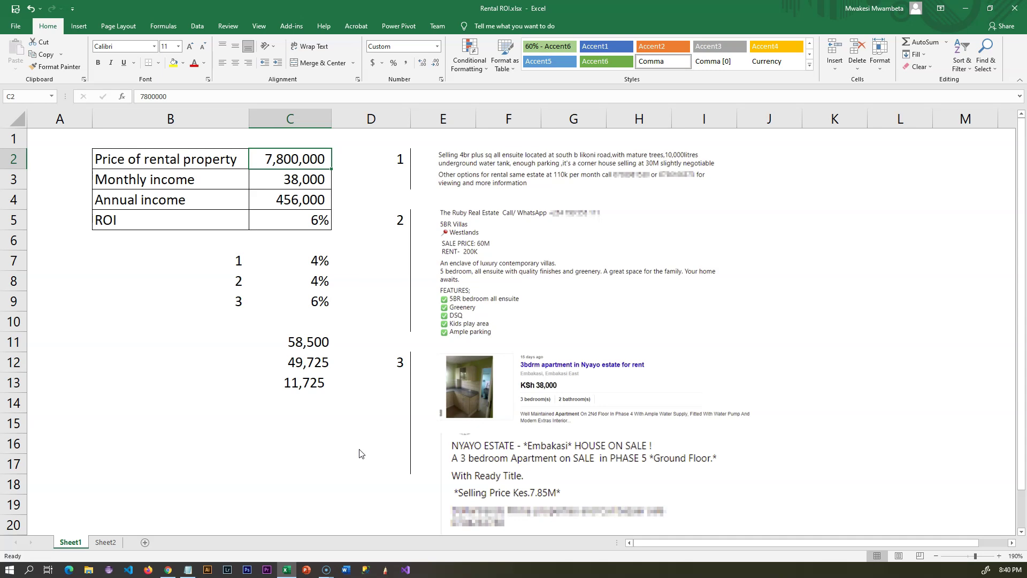
{"action": "key", "text": "alt+Tab"}
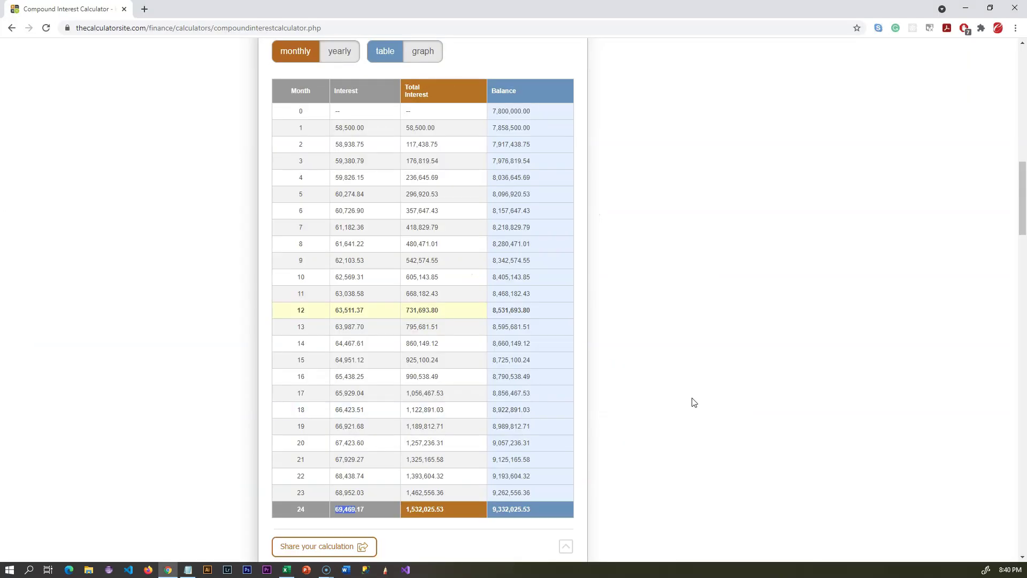
{"action": "scroll", "coordinate": [675, 326], "scroll_direction": "up", "scroll_amount": 5}
{"action": "left_click_drag", "start_coordinate": [402, 263], "coordinate": [276, 264]}
{"action": "left_click", "coordinate": [412, 272]}
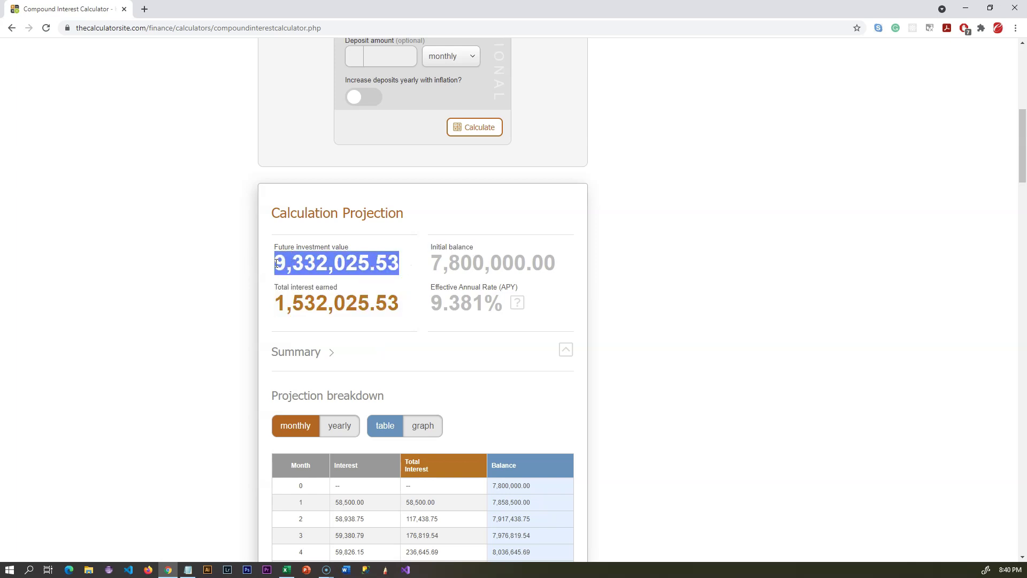